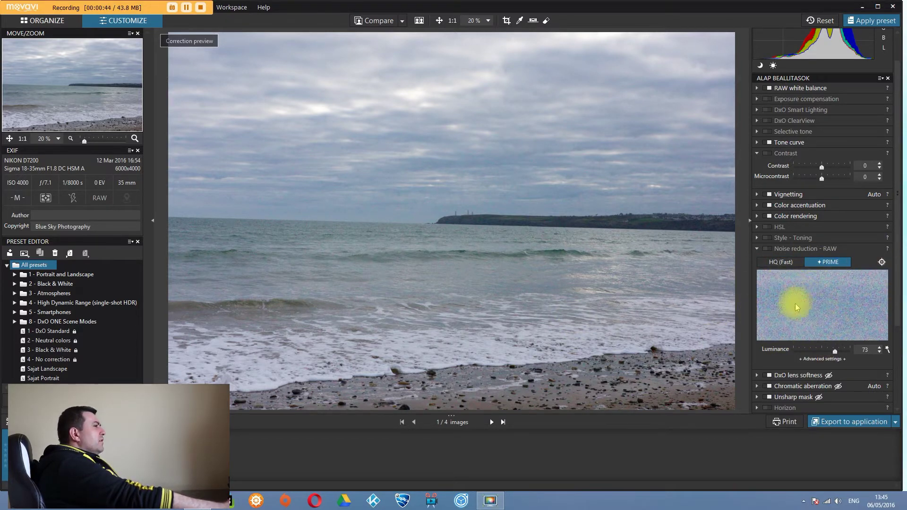
- Set the noise reduction preview area to the sky above the tip of the headland
click(882, 262)
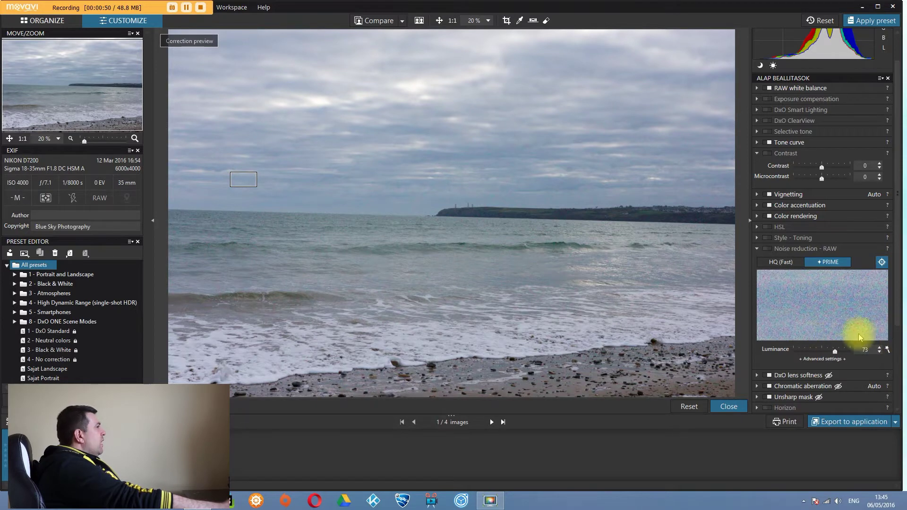
click(441, 179)
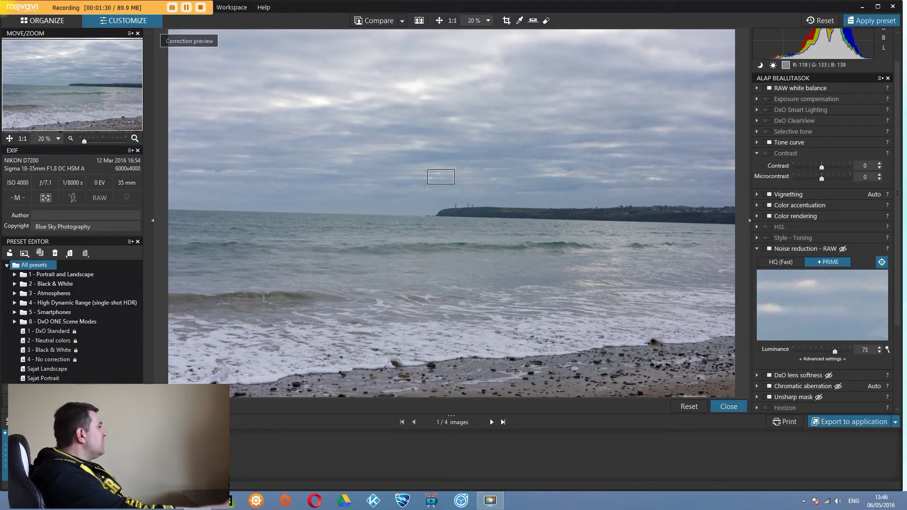
click(881, 262)
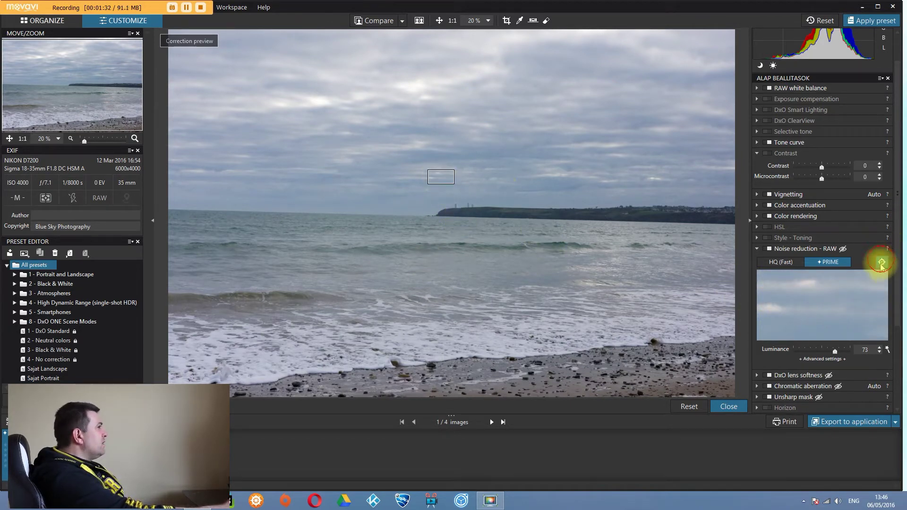
- Turn on RAW noise reduction with the PRIME method for the photo BSP_0277.NEF
scroll(506, 237, up, 1)
scroll(505, 237, up, 3)
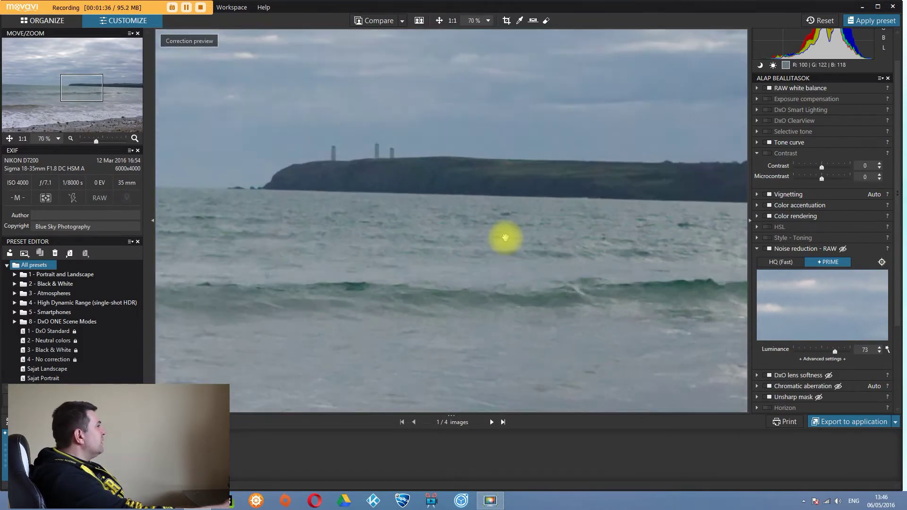
scroll(401, 164, up, 2)
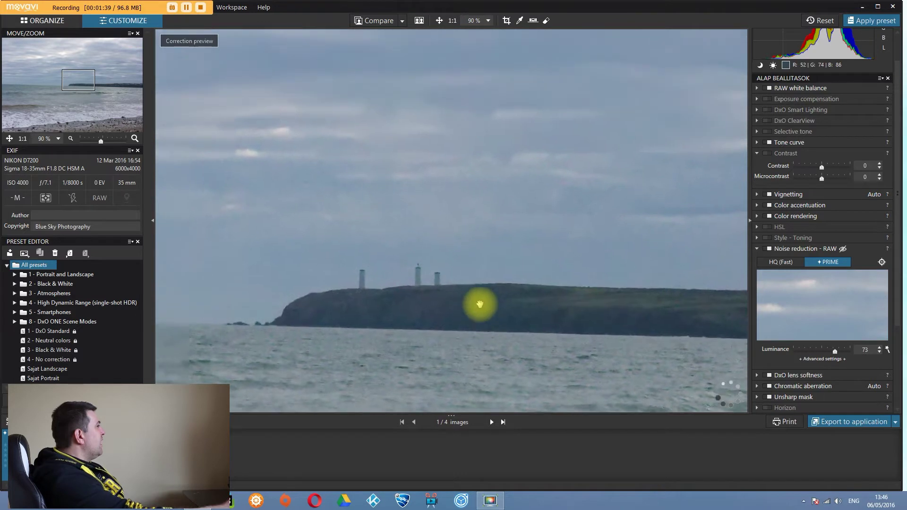
scroll(598, 283, up, 1)
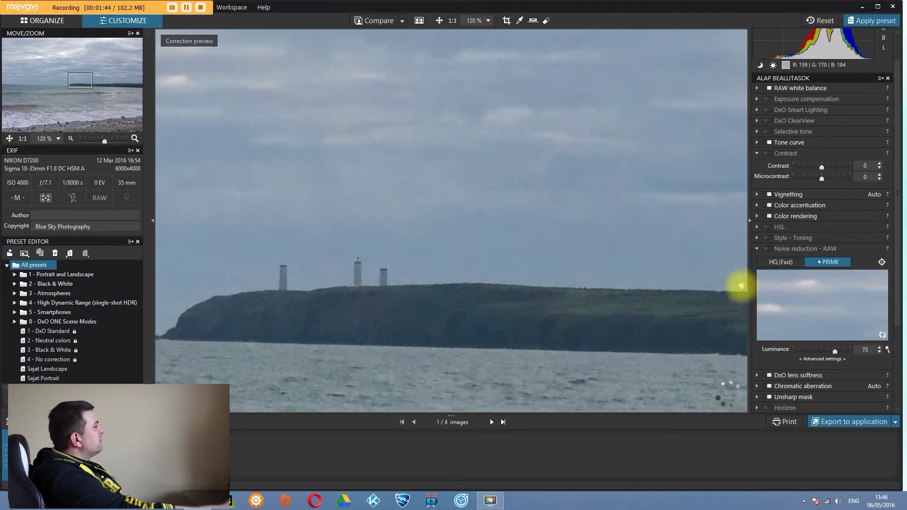
click(769, 249)
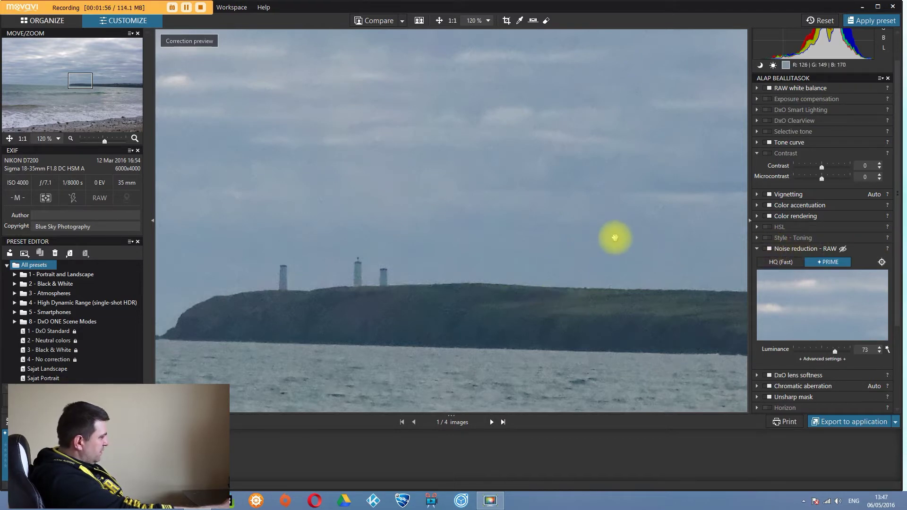
- Examine the noise-reduced sky, sea and headland of the seascape at several magnifications
scroll(614, 238, down, 3)
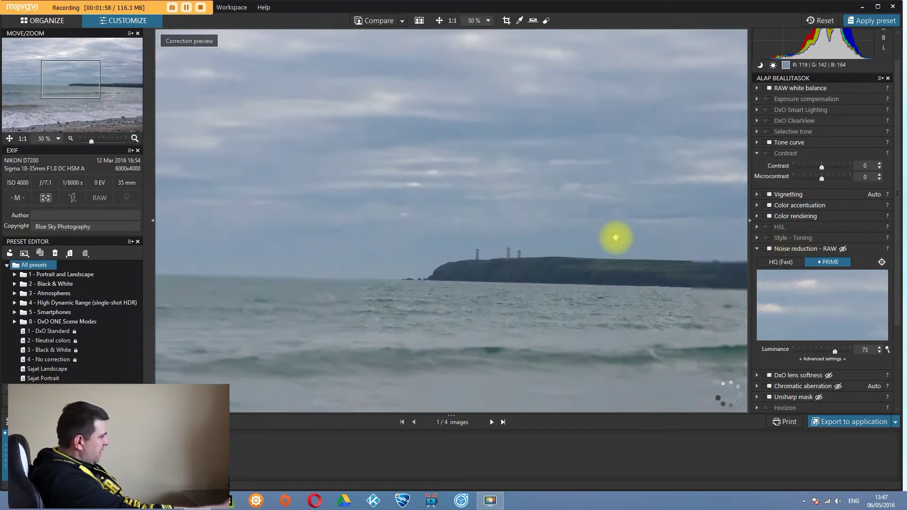
scroll(615, 237, down, 1)
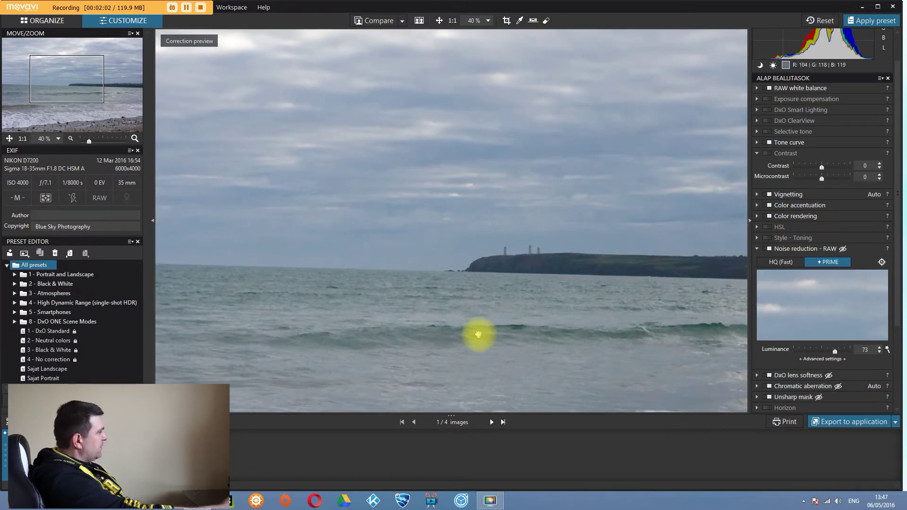
scroll(514, 285, down, 1)
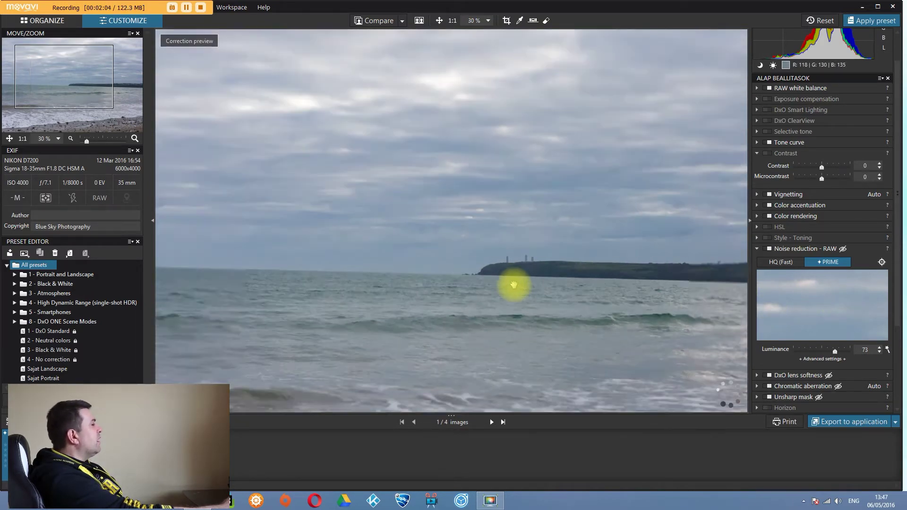
scroll(514, 285, down, 3)
scroll(513, 285, up, 1)
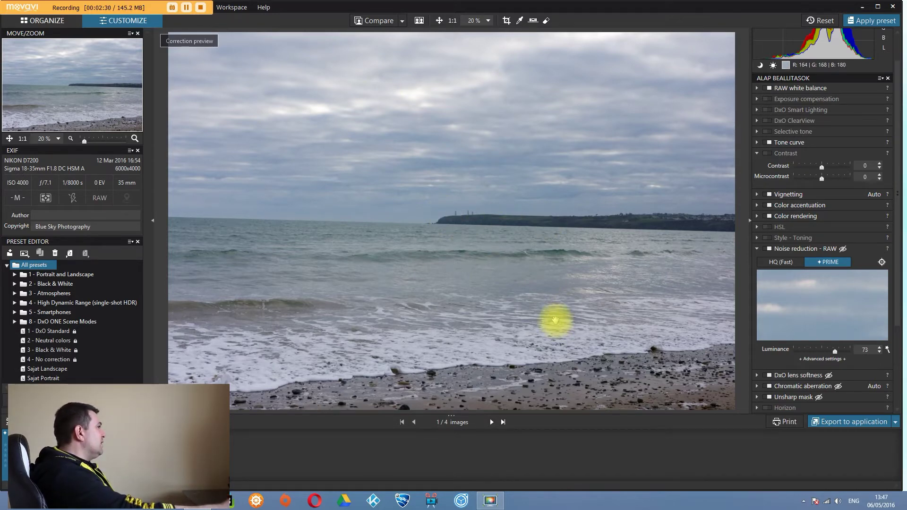
scroll(555, 321, down, 1)
scroll(544, 312, up, 3)
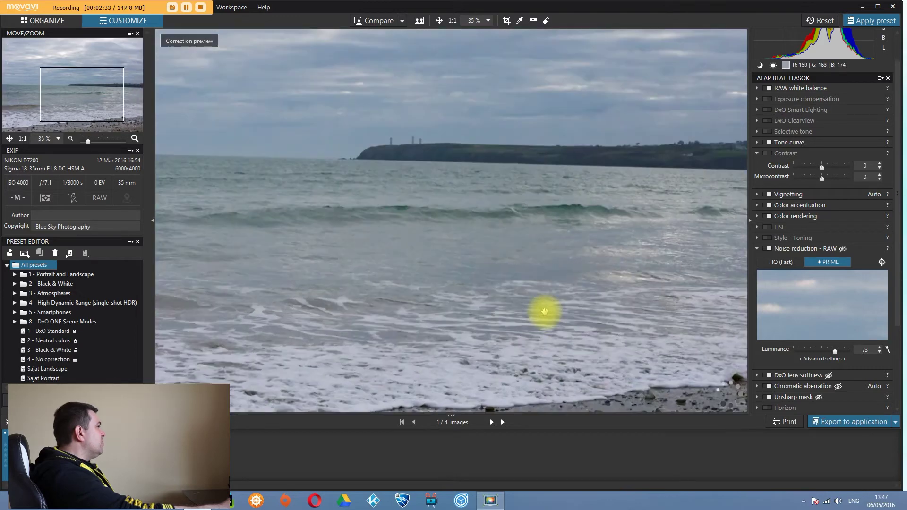
scroll(468, 298, down, 2)
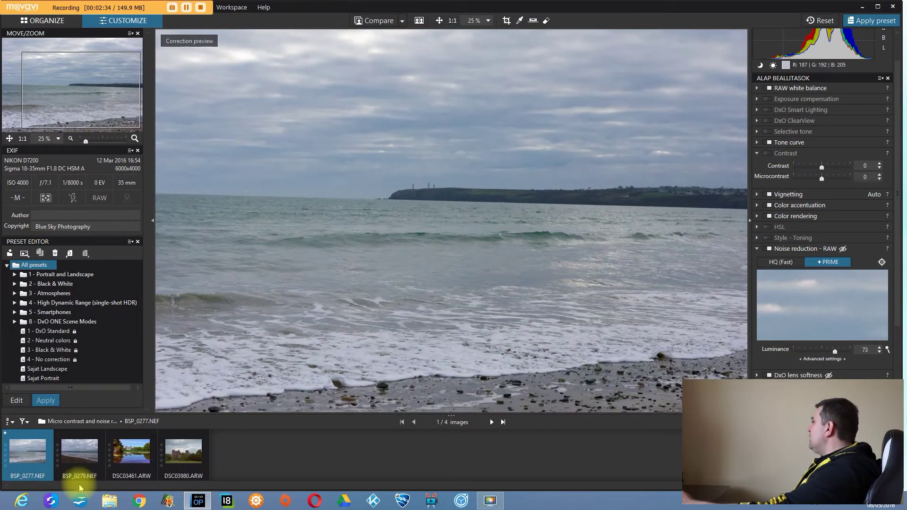
- Open BSP_0279.NEF and enable PRIME RAW noise reduction while viewing the noisy sky around the headland
click(73, 462)
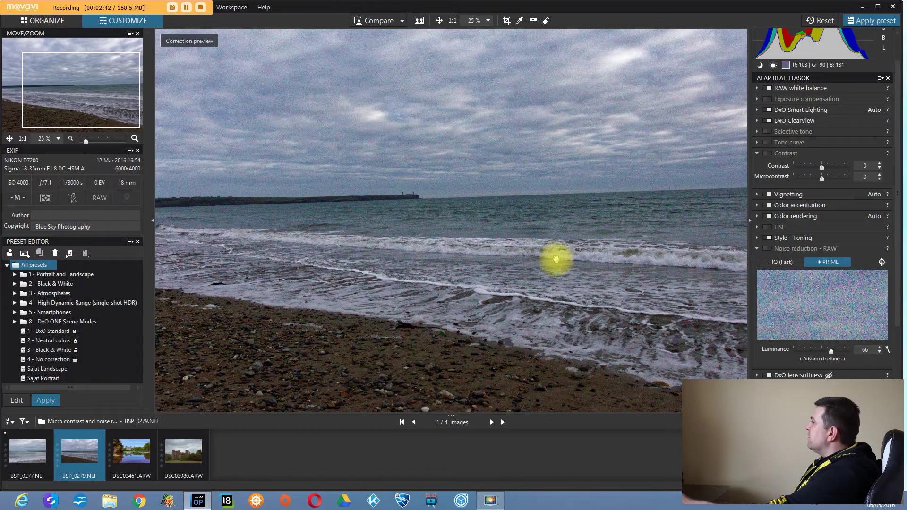
scroll(556, 257, up, 1)
scroll(556, 257, up, 3)
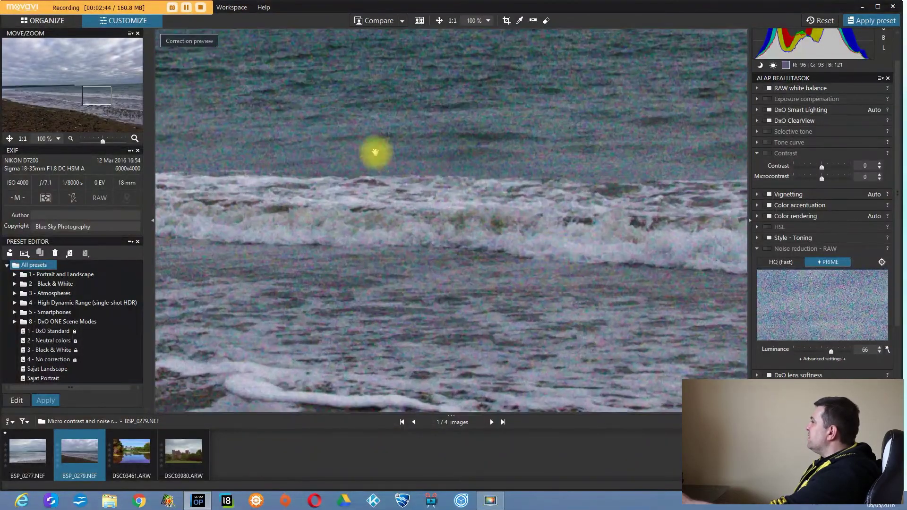
drag(374, 152, 479, 318)
drag(361, 194, 582, 296)
drag(391, 274, 464, 282)
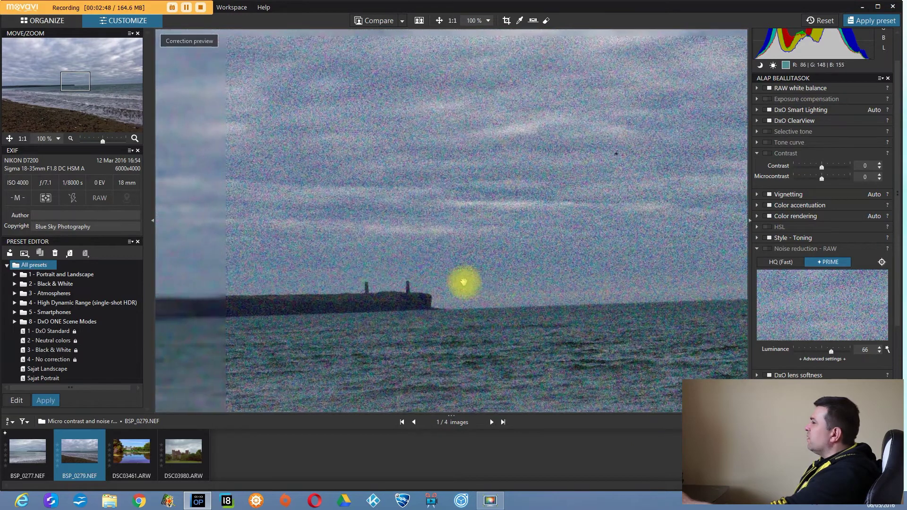
click(769, 249)
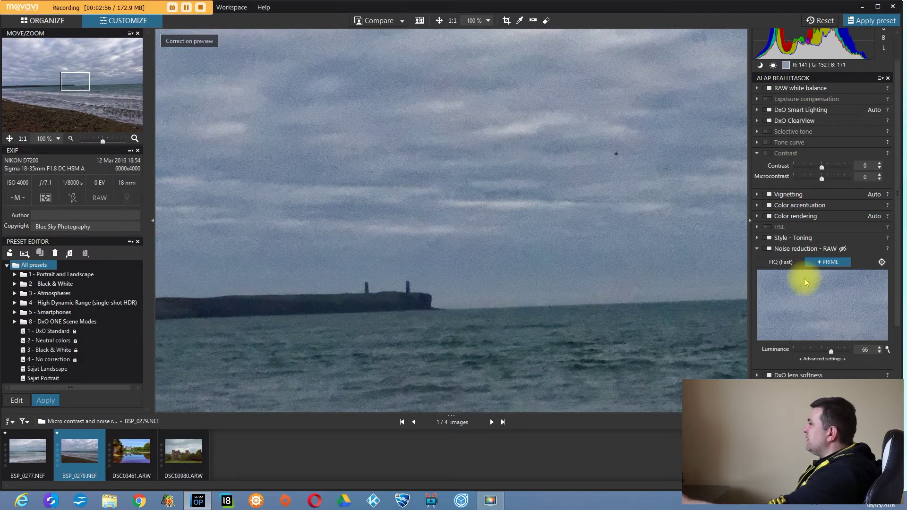
- Inspect the denoised pebble beach photo and set its noise reduction method to PRIME
scroll(500, 269, down, 1)
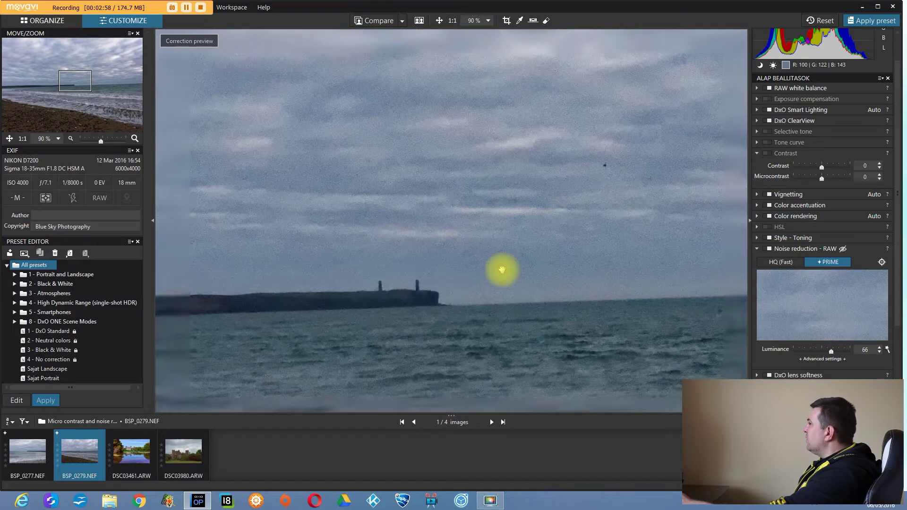
scroll(501, 269, down, 1)
scroll(501, 270, down, 4)
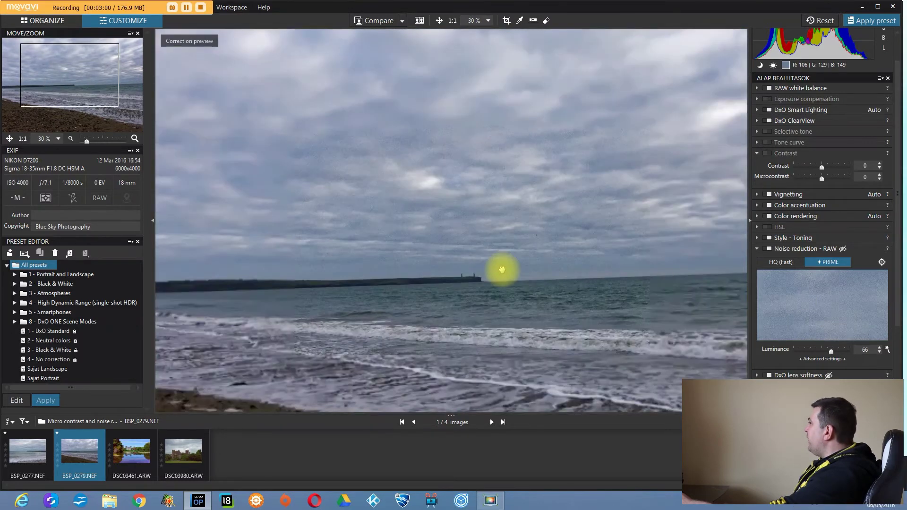
scroll(501, 269, up, 1)
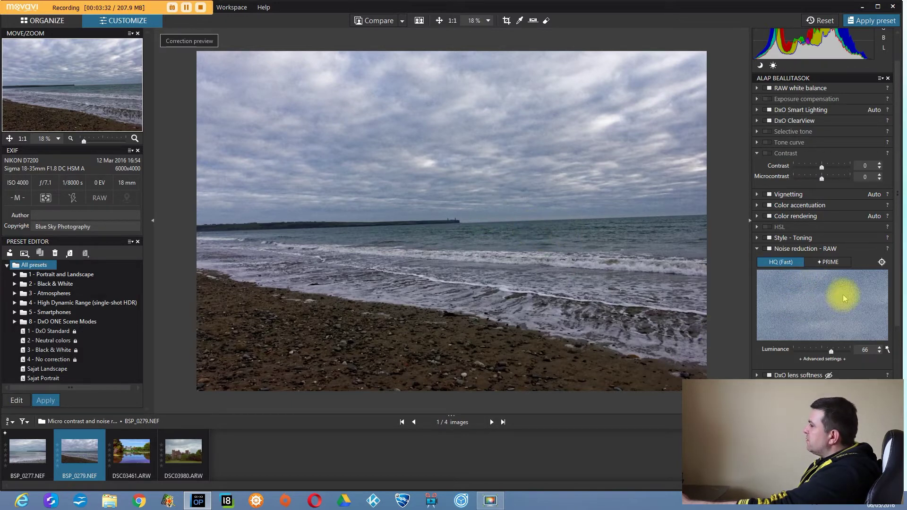
click(830, 263)
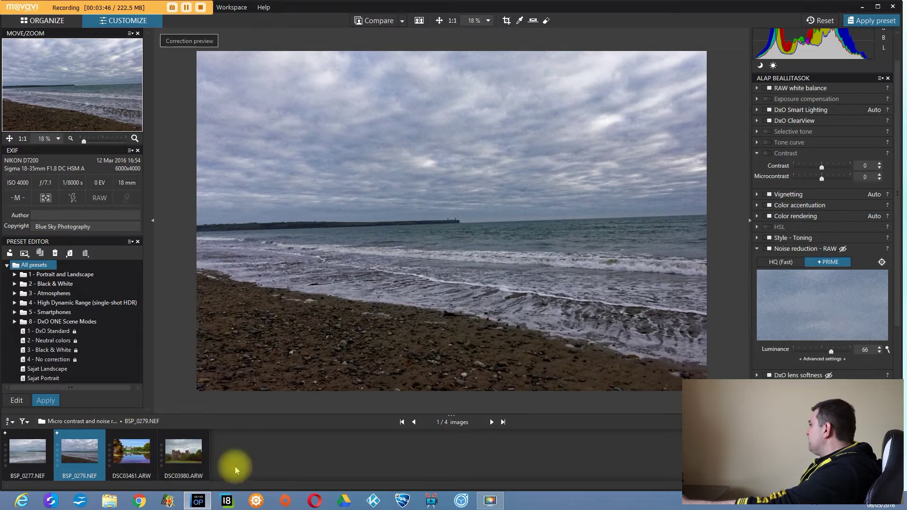
- Open DSC03461.ARW, collapse its noise reduction settings and enable the Contrast correction
click(122, 461)
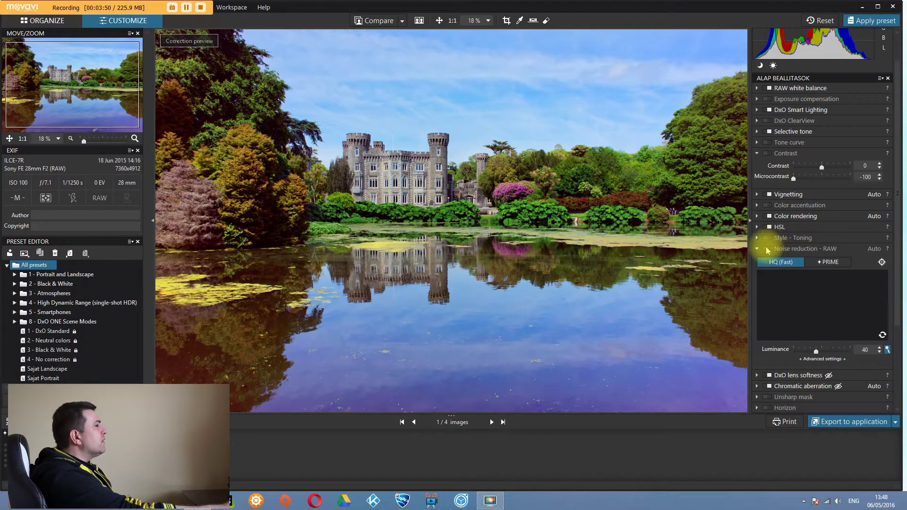
click(758, 251)
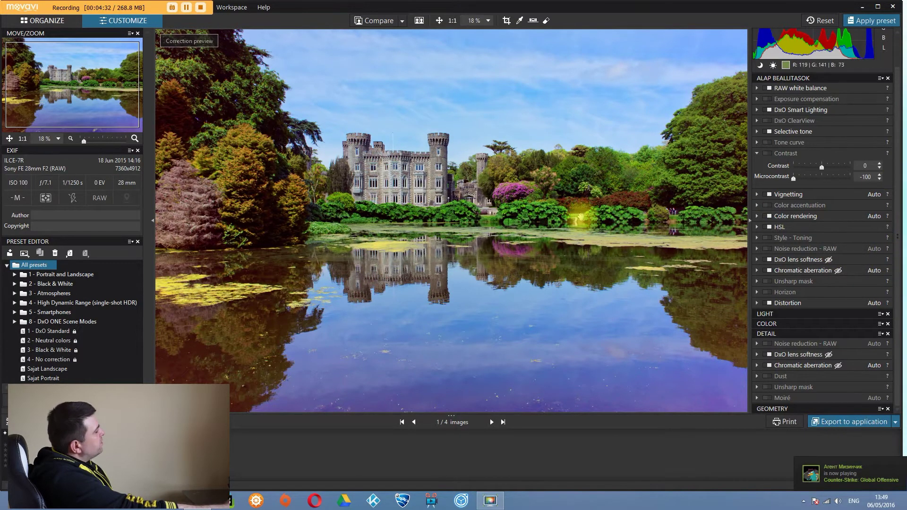
click(769, 154)
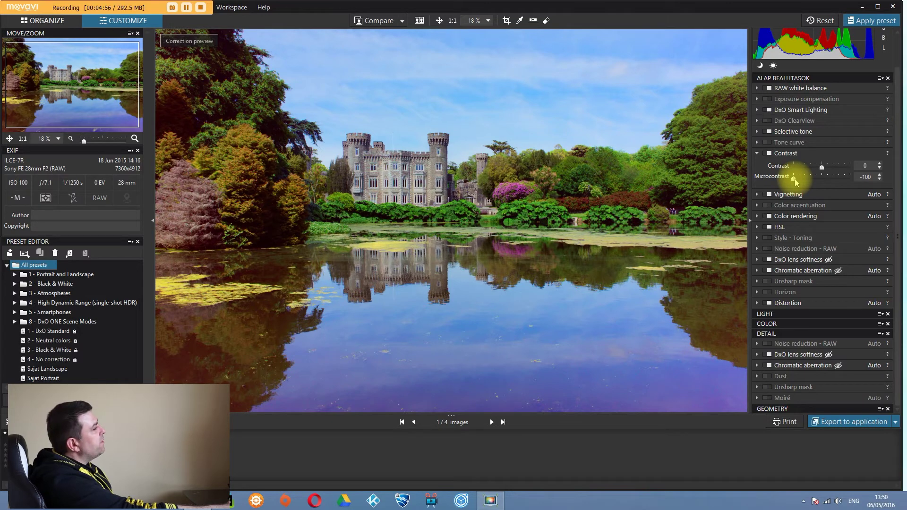
- Compare strong positive and negative microcontrast on the castle lake photo, such as 62 and -63, ending at -67
drag(794, 178, 802, 182)
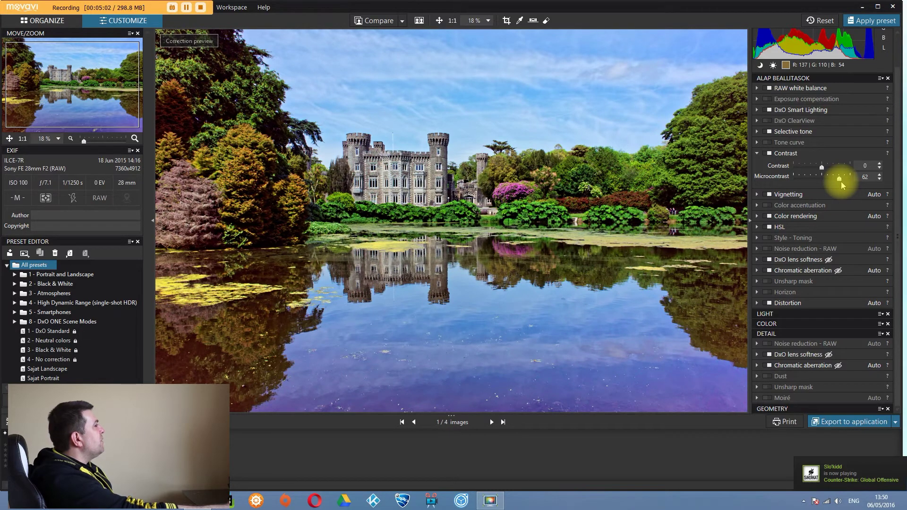
drag(840, 180, 803, 178)
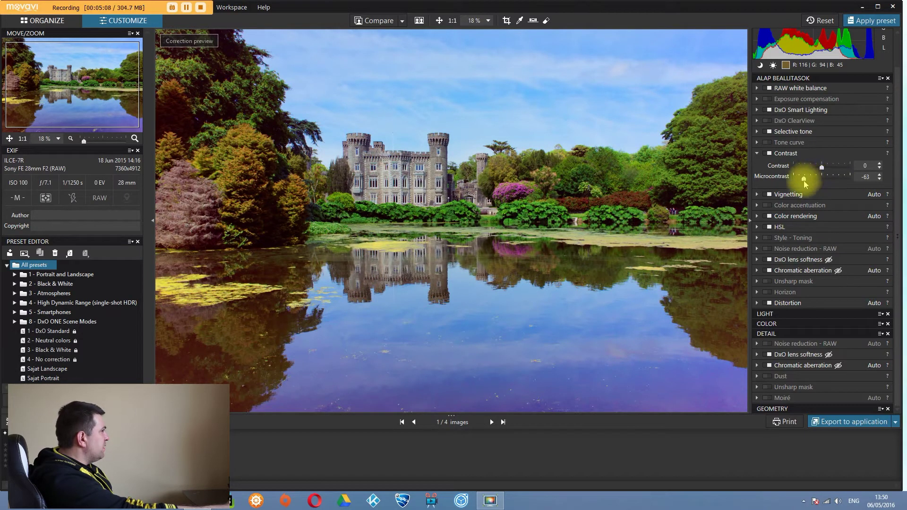
drag(804, 178, 832, 178)
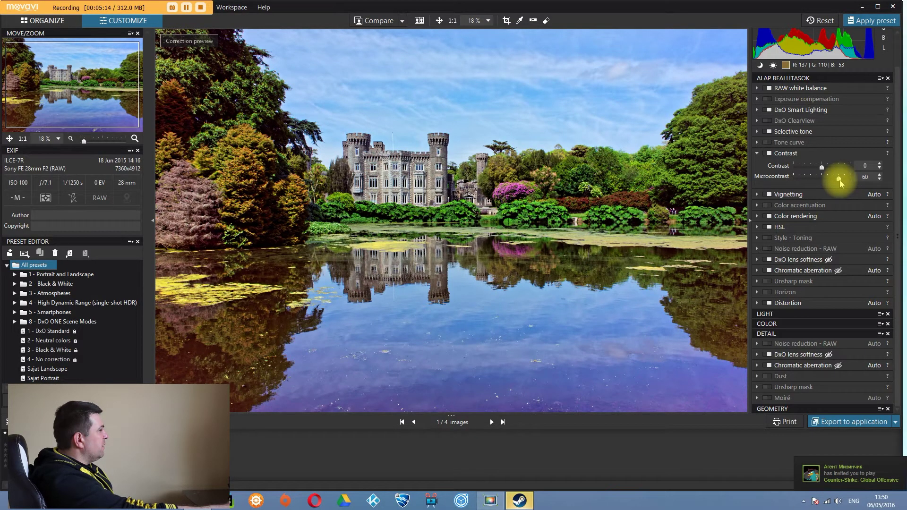
drag(839, 180, 810, 180)
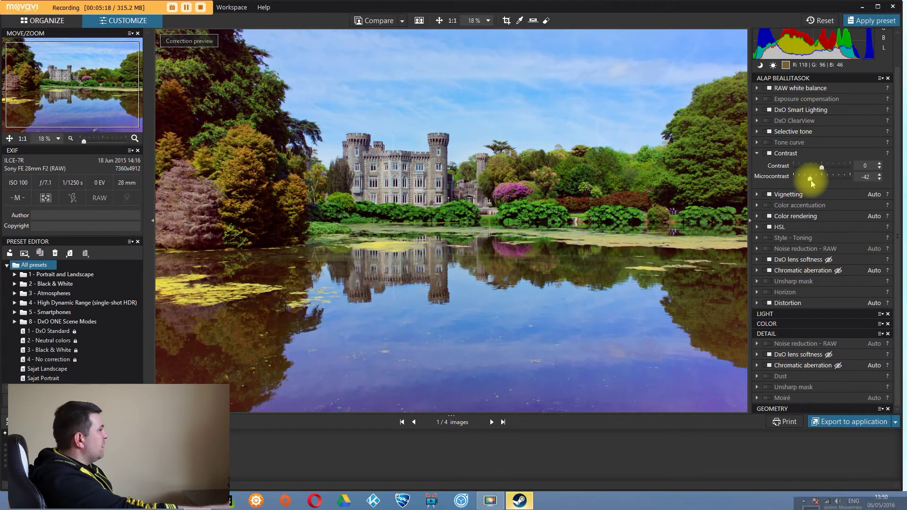
drag(809, 180, 808, 180)
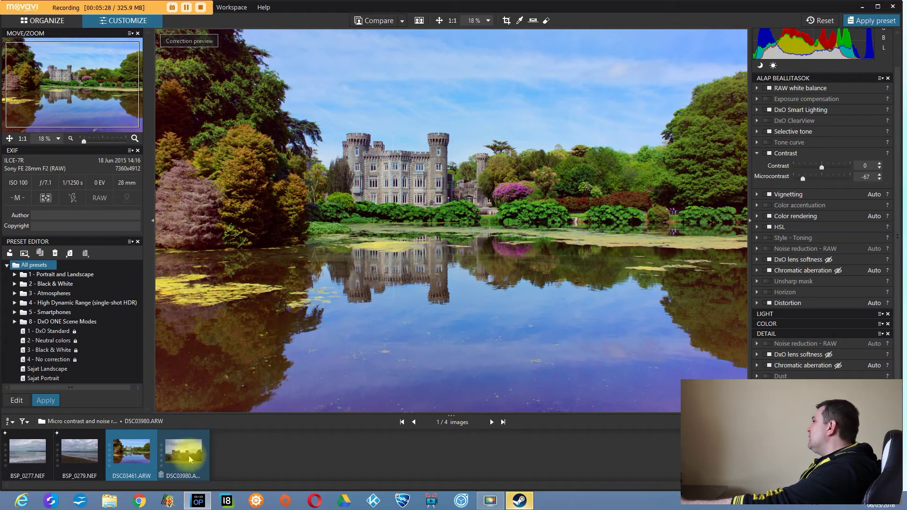
- Open DSC03980.ARW and compare microcontrast values such as 80, -43, 92 and -58, ending at 68
click(190, 458)
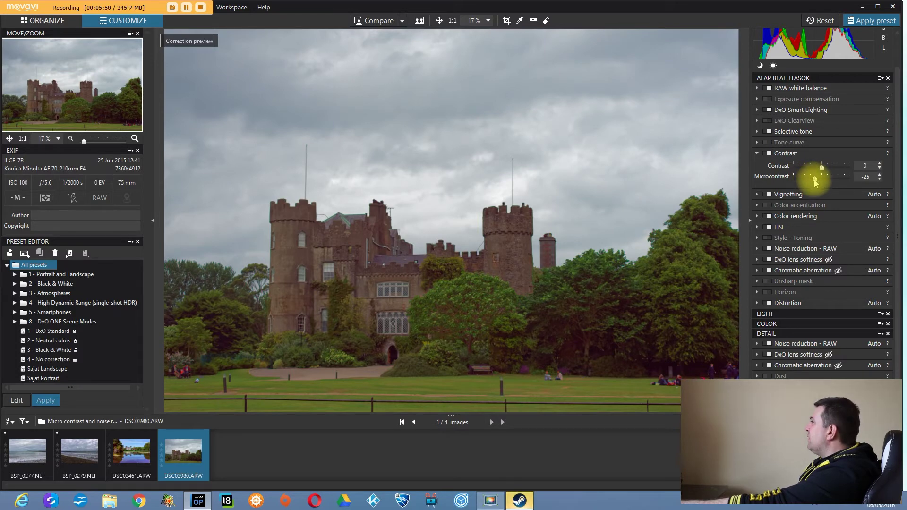
drag(815, 181, 845, 183)
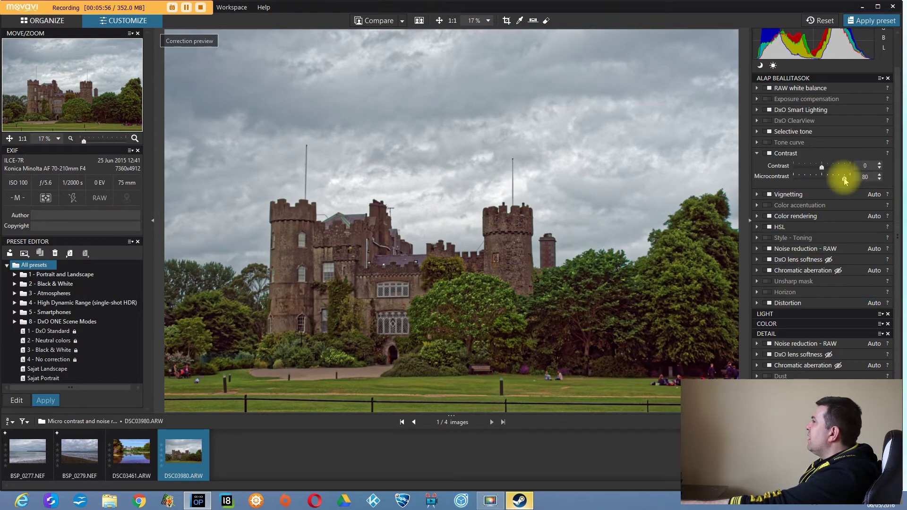
drag(845, 180, 810, 182)
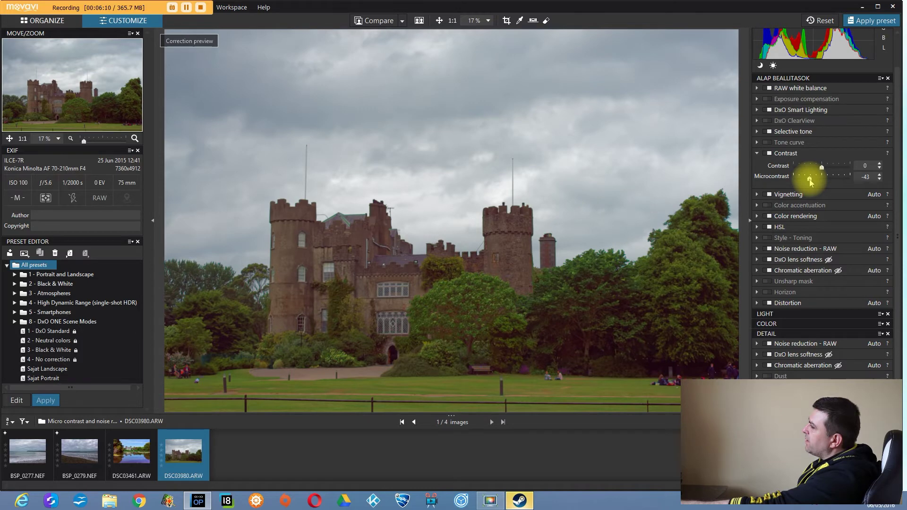
drag(809, 180, 848, 184)
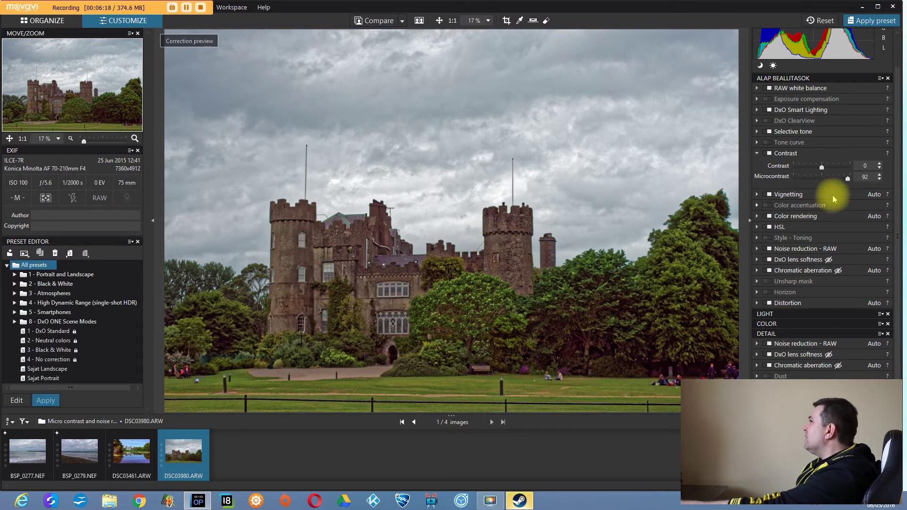
drag(848, 181, 805, 179)
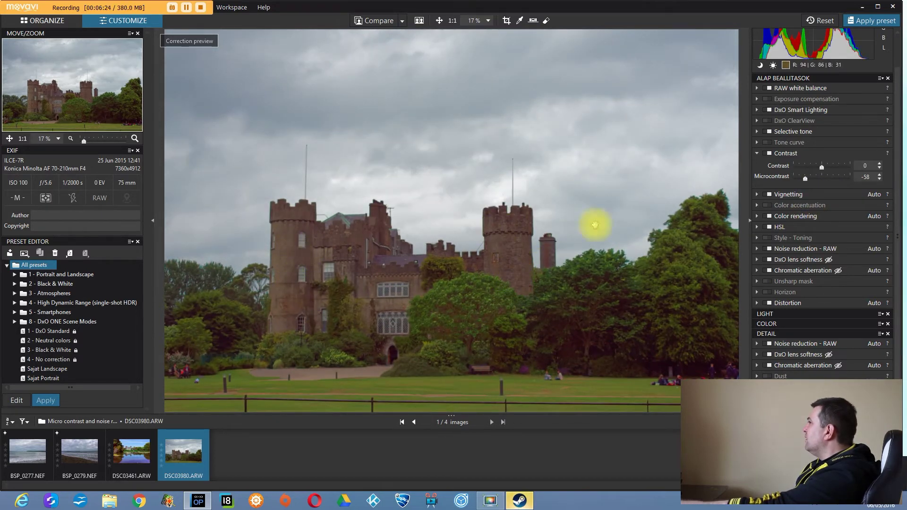
drag(805, 179, 841, 180)
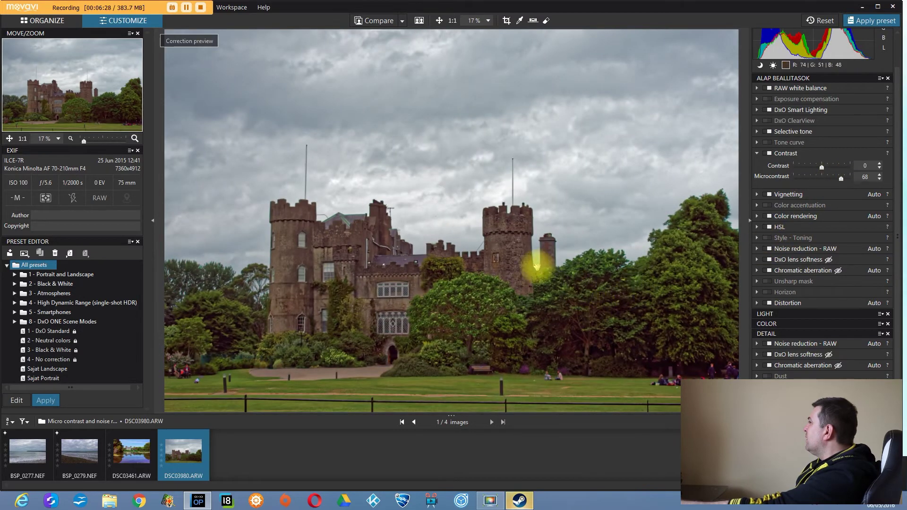
- Compare microcontrast -72 with 65 on a close-up of the castle tower's stonework, ending at 65
scroll(506, 271, up, 2)
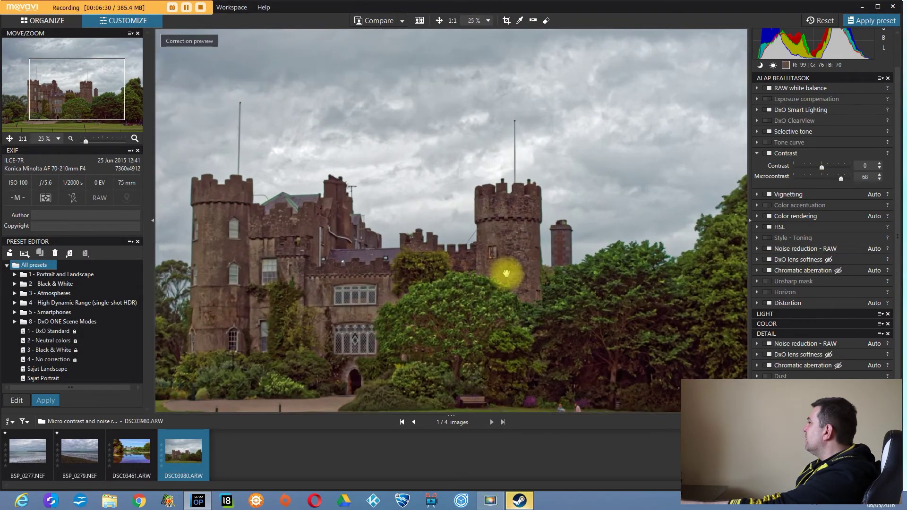
scroll(507, 274, up, 1)
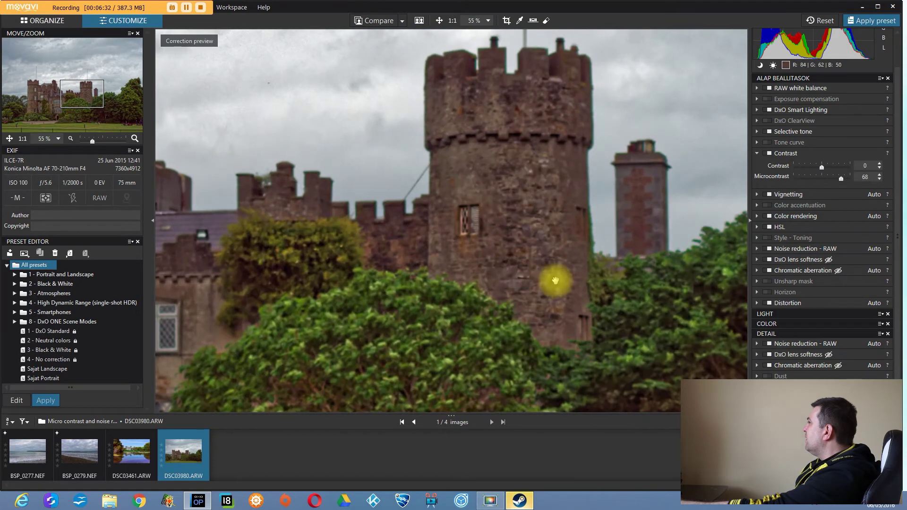
scroll(548, 272, up, 1)
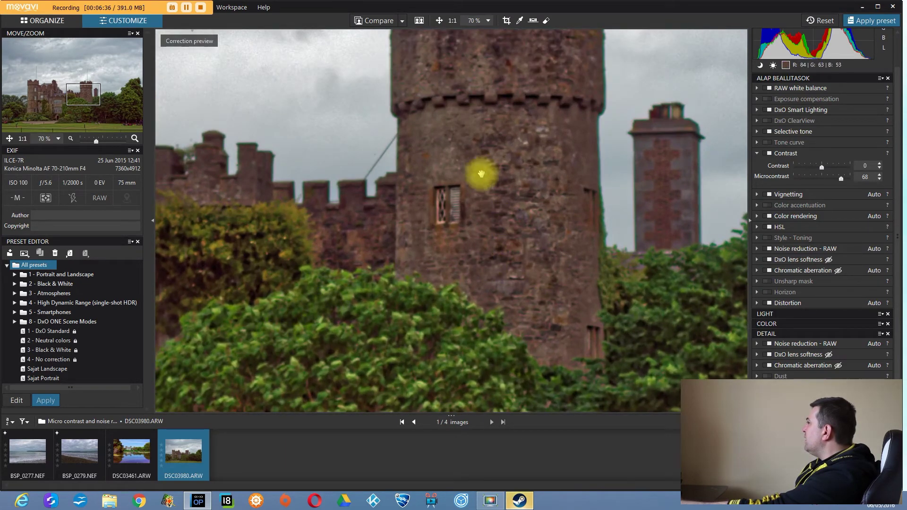
drag(843, 182, 801, 182)
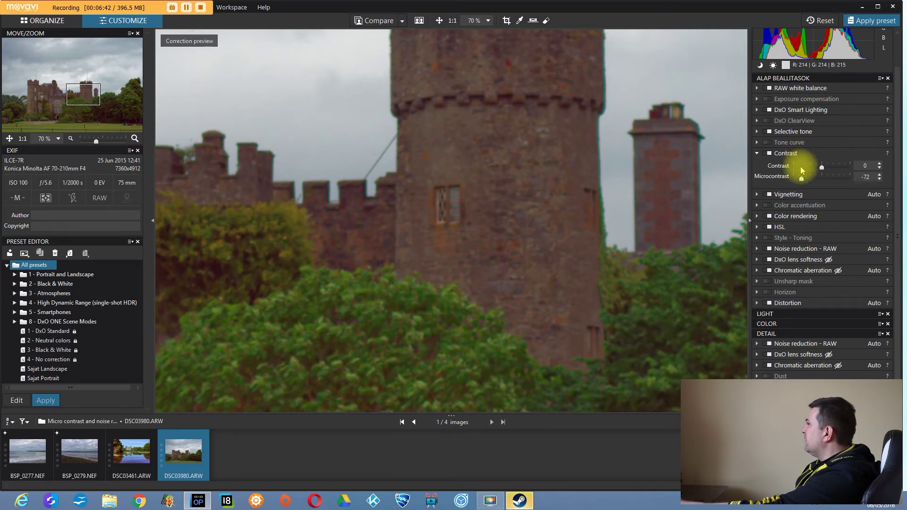
drag(802, 179, 841, 181)
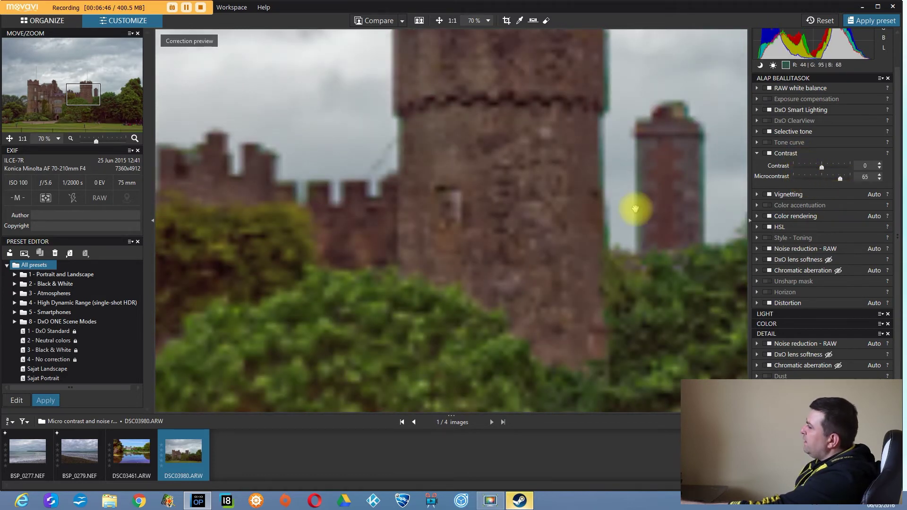
scroll(589, 236, down, 4)
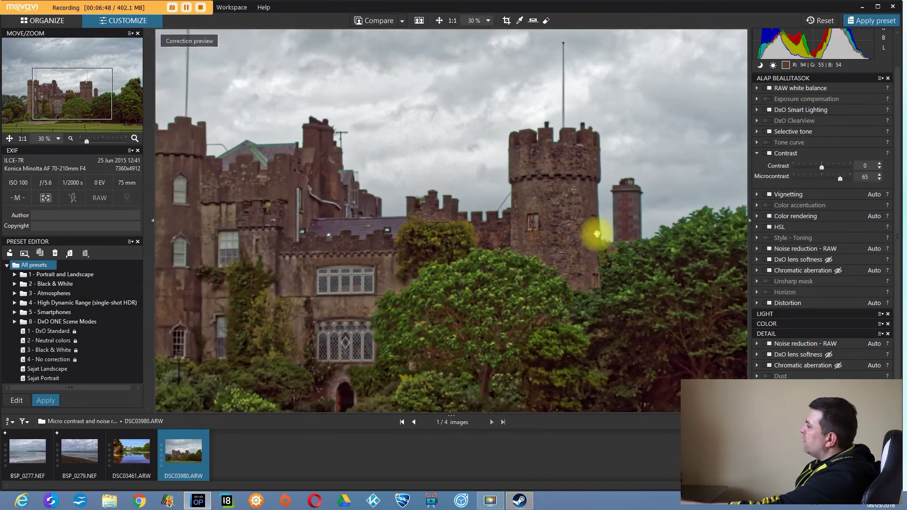
scroll(596, 232, down, 2)
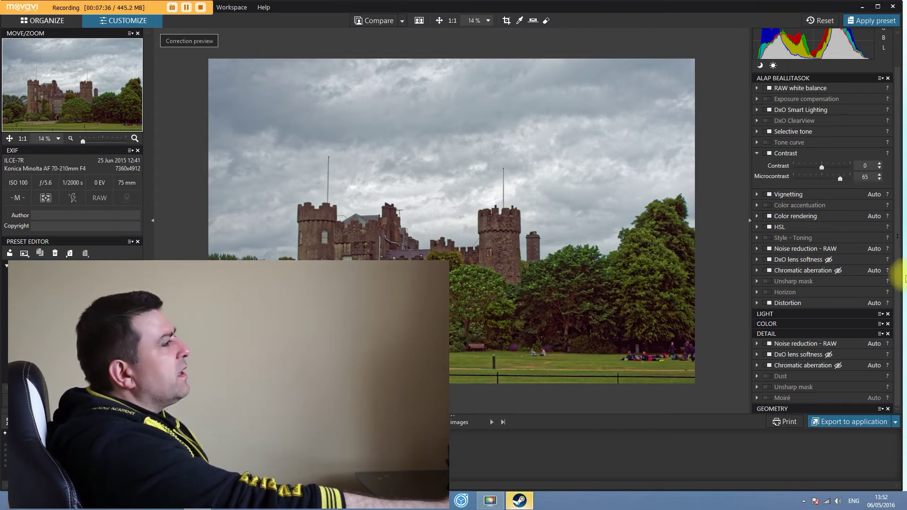
- Try microcontrast -43 and -57 on the full castle photo, and settle on 22
drag(840, 182, 803, 183)
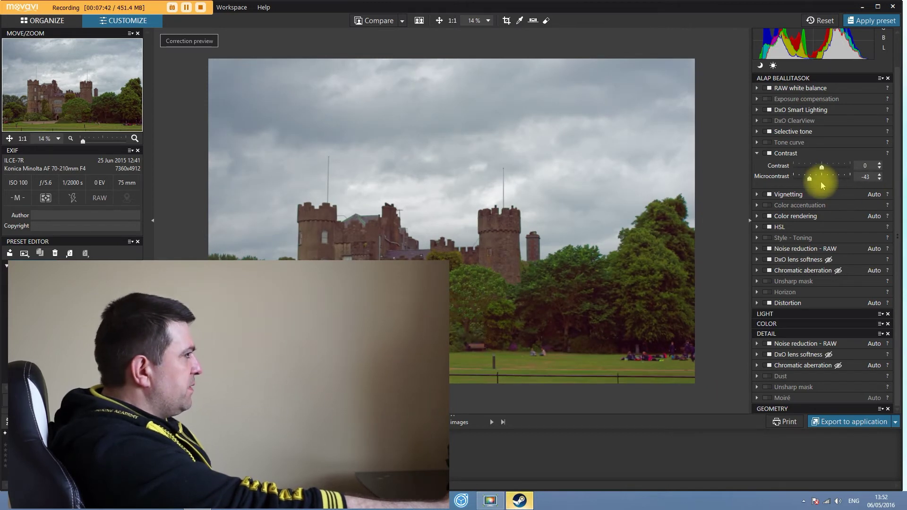
drag(810, 179, 806, 180)
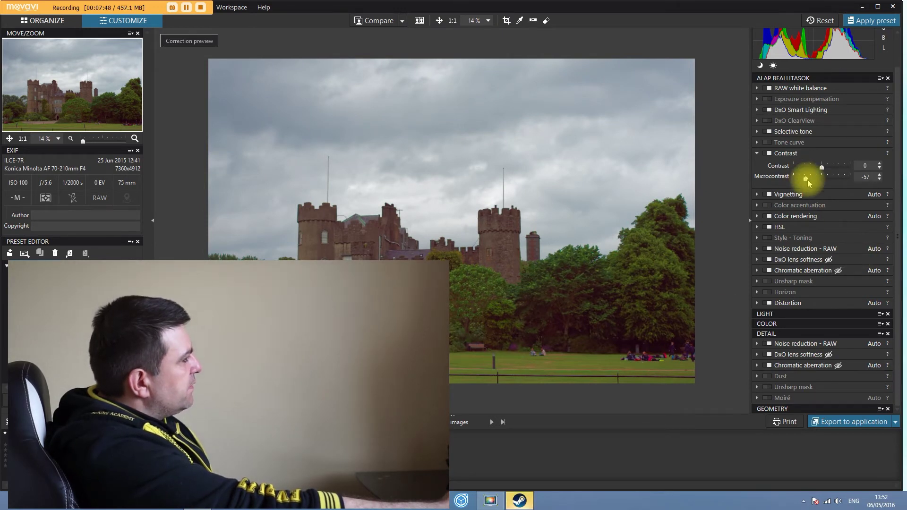
drag(805, 178, 829, 183)
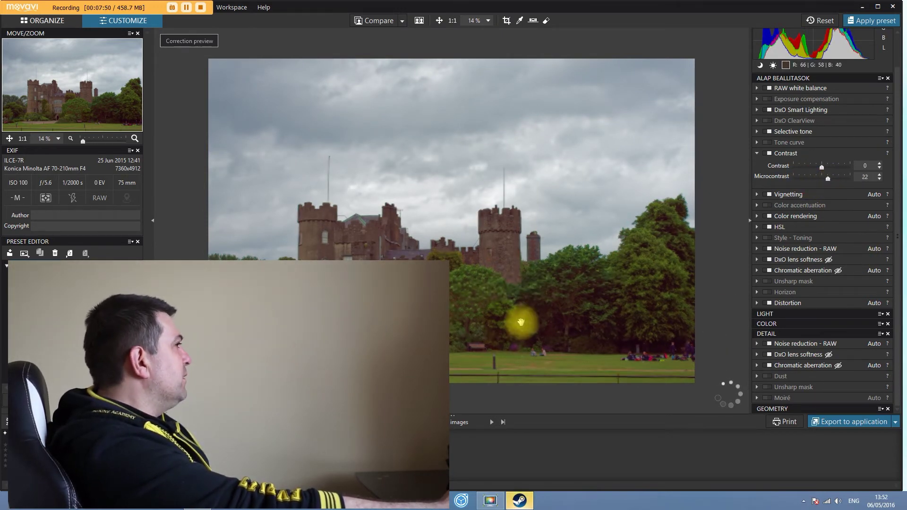
- Enable DxO ClearView, Exposure compensation, Tone curve and Color accentuation on the castle photo, trying Style - Toning and turning it off again
scroll(821, 250, up, 2)
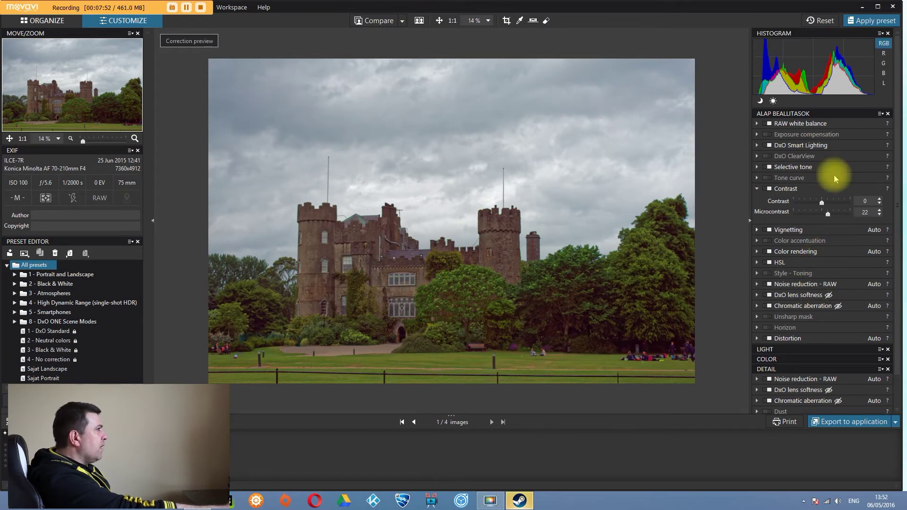
click(769, 156)
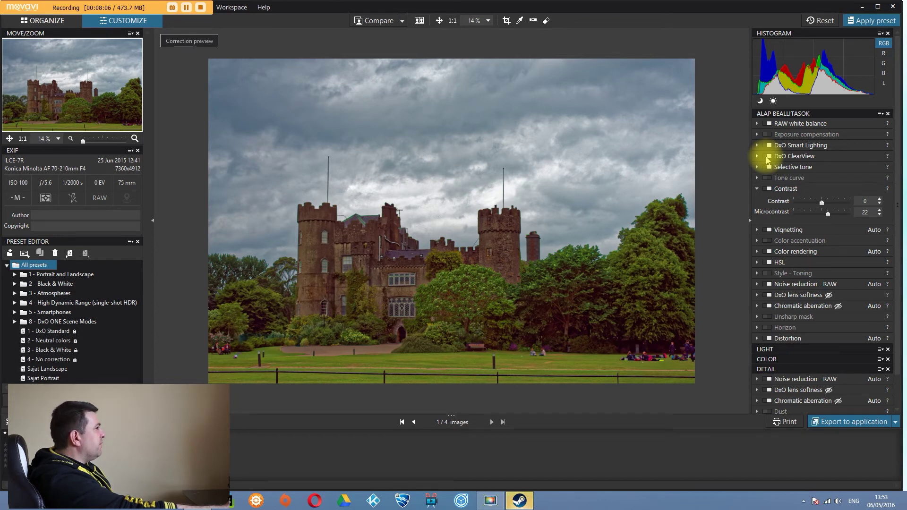
click(768, 136)
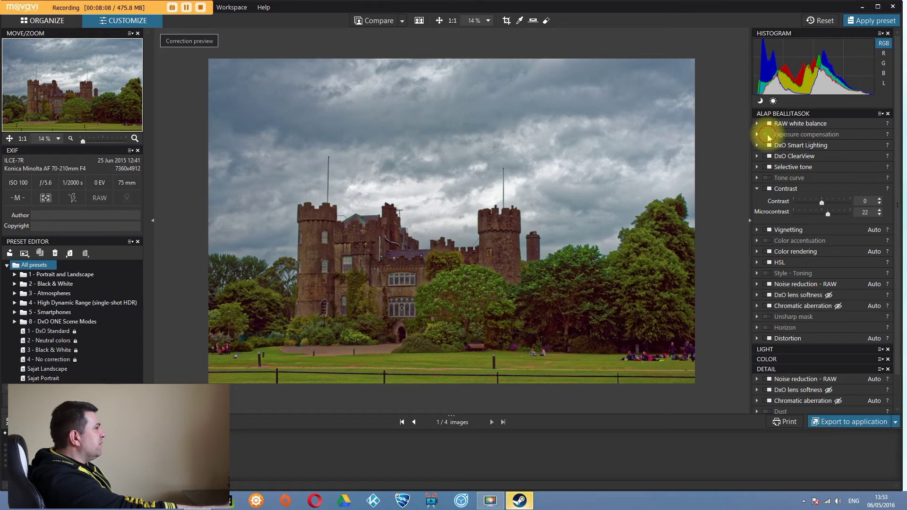
click(768, 178)
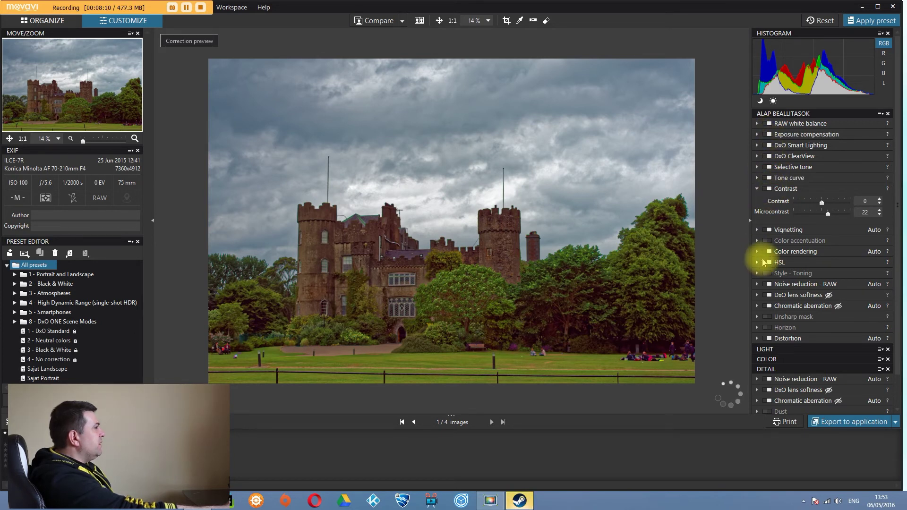
click(769, 240)
click(770, 273)
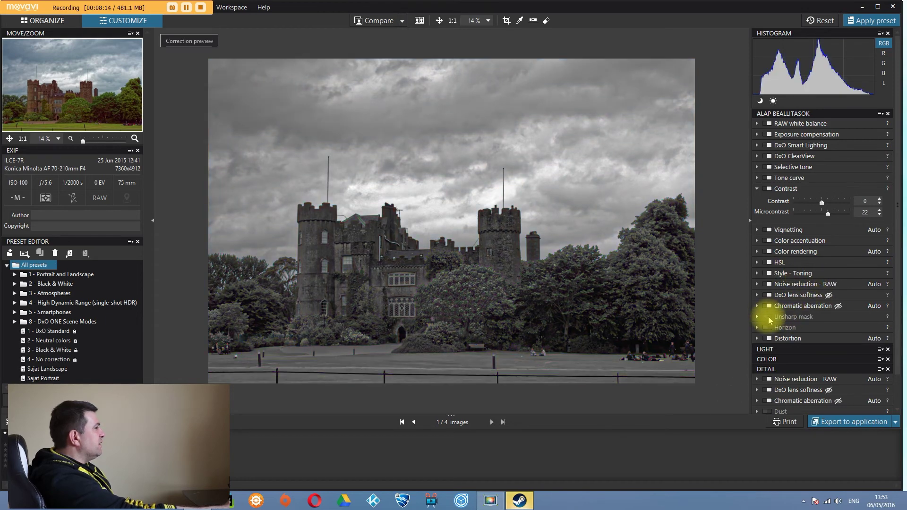
click(769, 273)
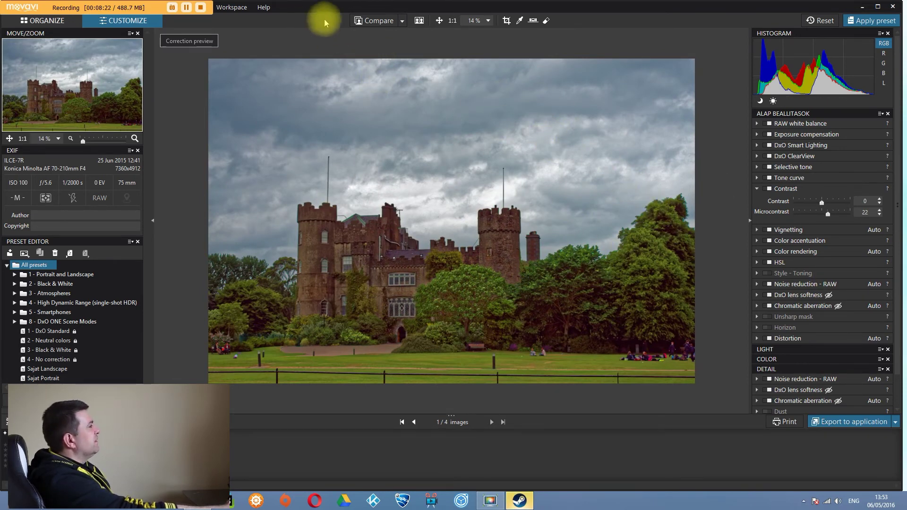
- Compare the castle photo before and after correction several times, finishing on the corrected preview
click(370, 22)
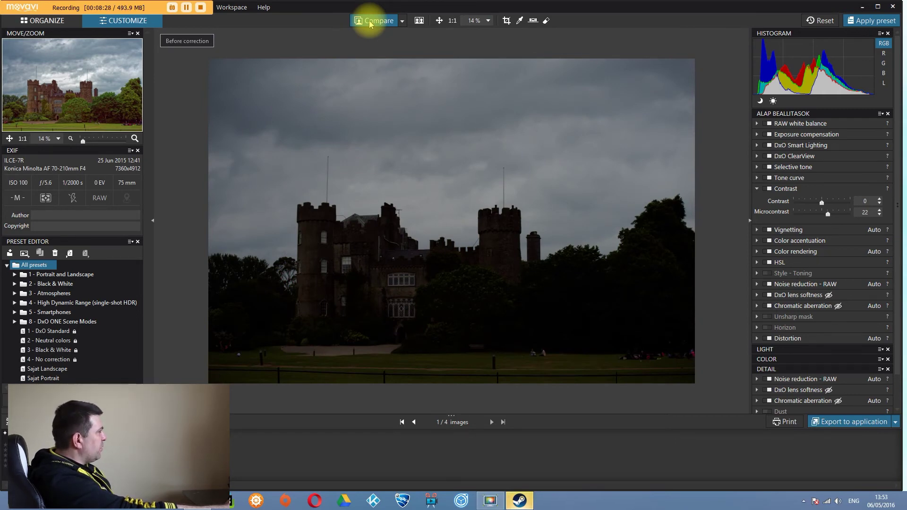
click(370, 22)
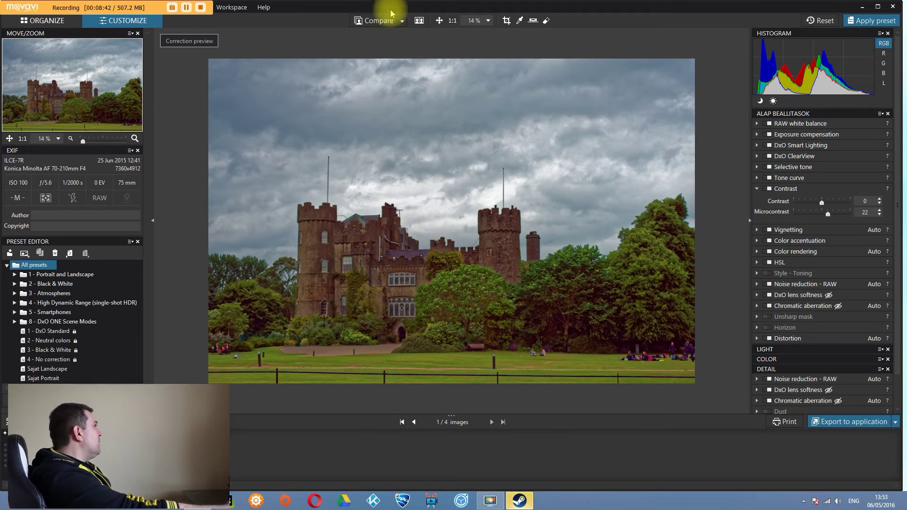
click(376, 21)
click(377, 21)
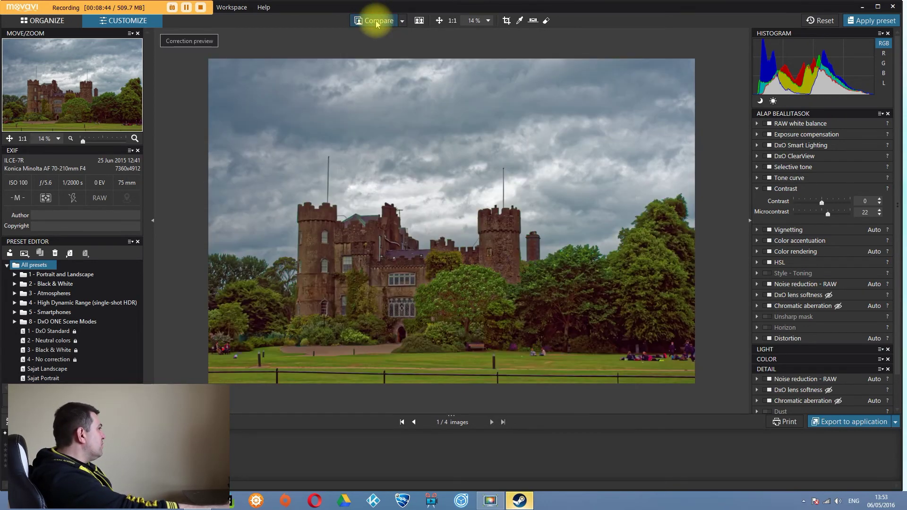
click(376, 21)
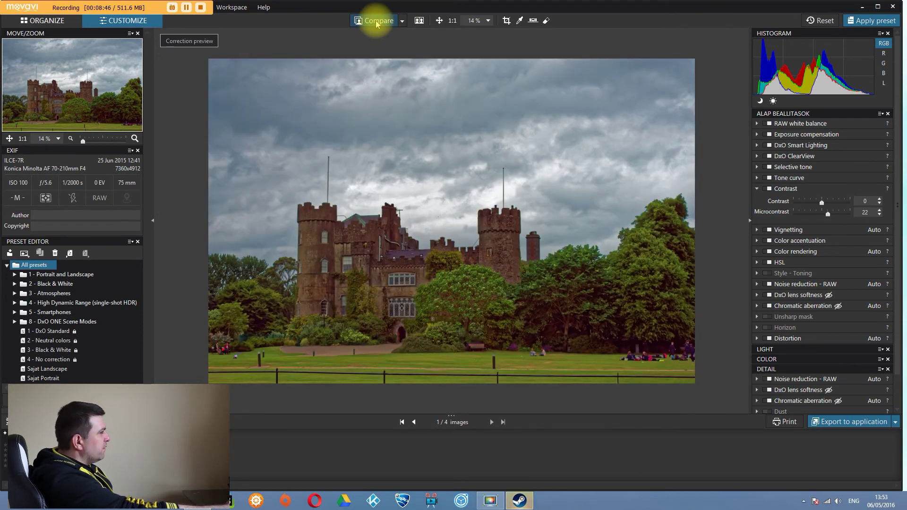
click(377, 21)
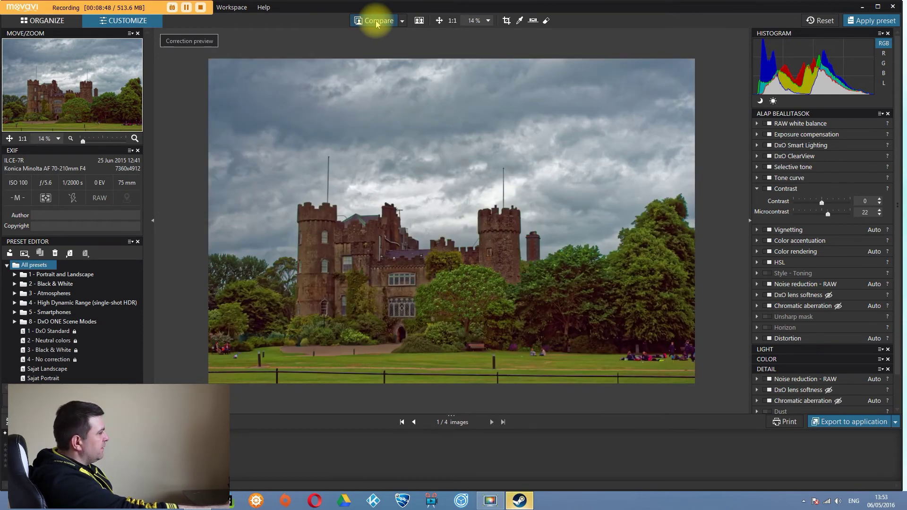
click(377, 21)
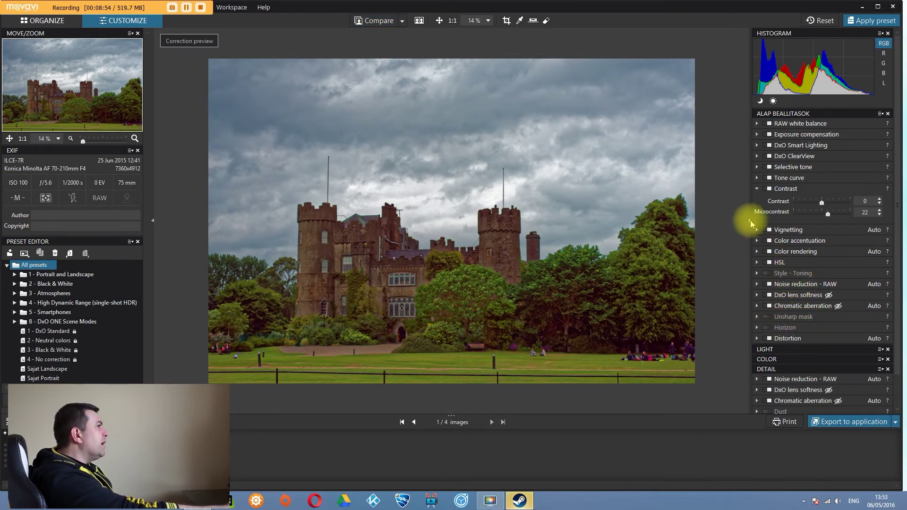
- Compare microcontrast values 77, -57 and 83 on the seascape with the distant headland, ending at -32, and return to the castle lake photo
click(757, 190)
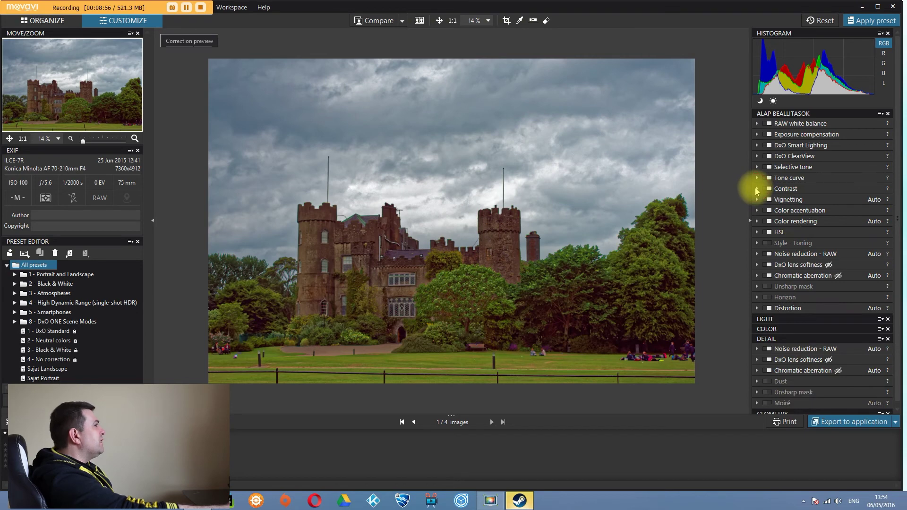
click(757, 190)
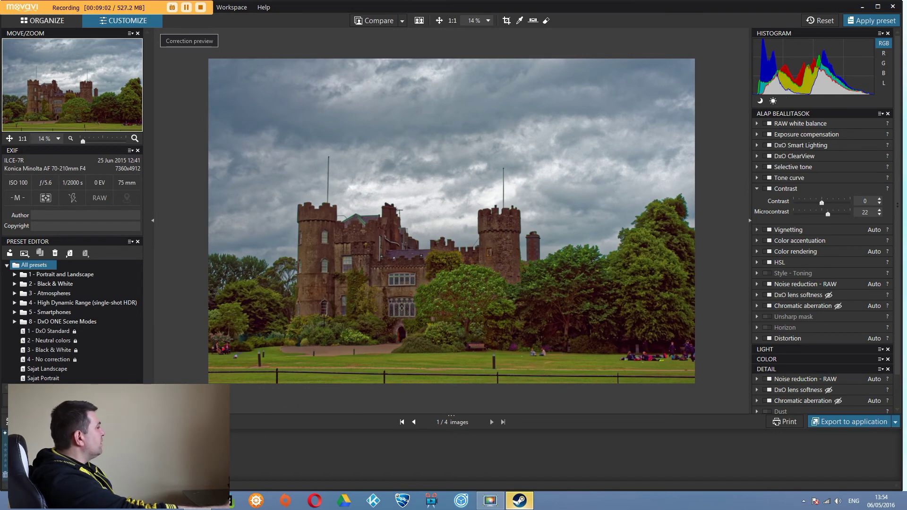
key(Right)
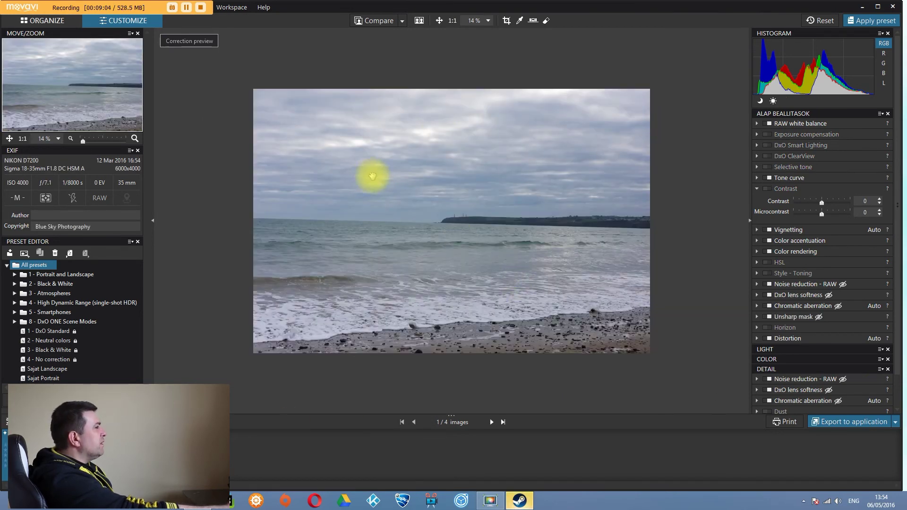
drag(821, 214, 843, 213)
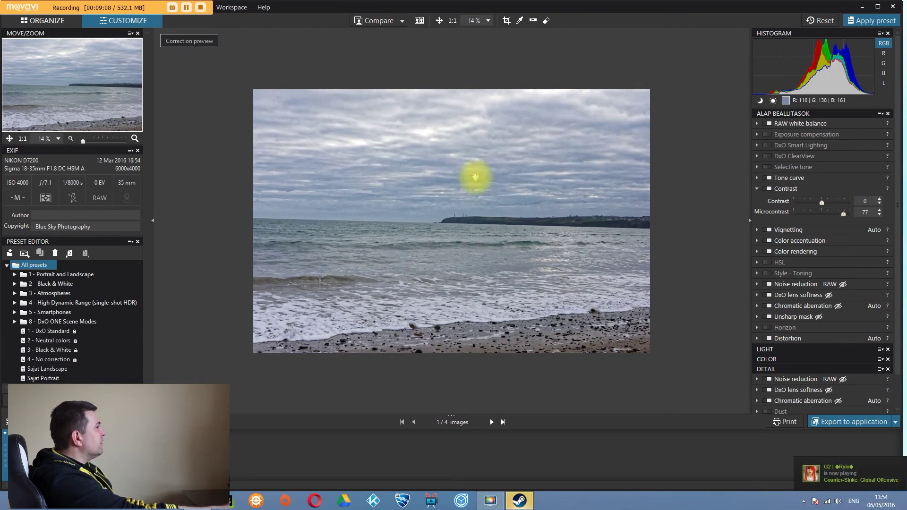
drag(844, 217, 806, 214)
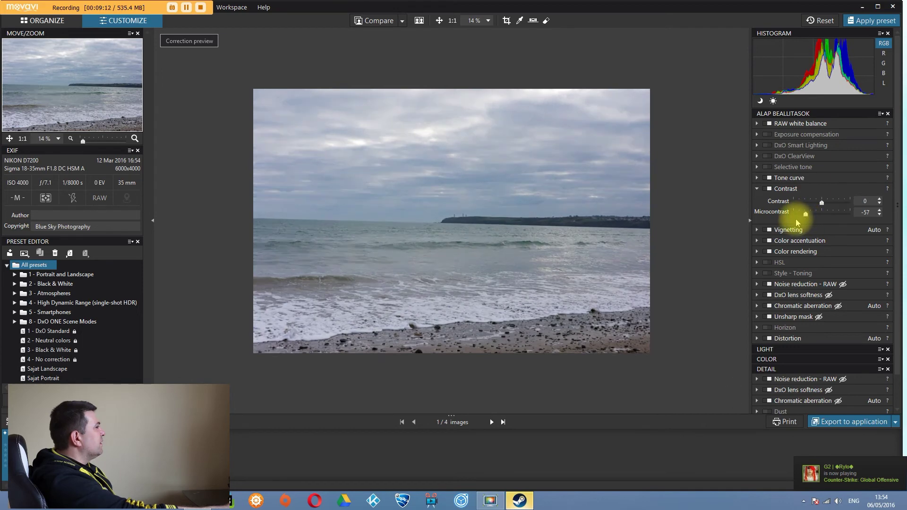
drag(804, 213, 846, 218)
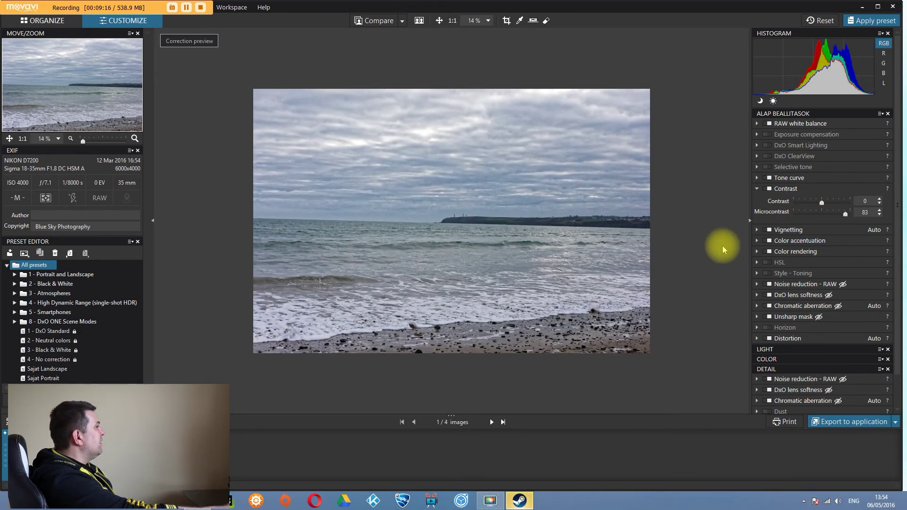
drag(840, 216, 815, 214)
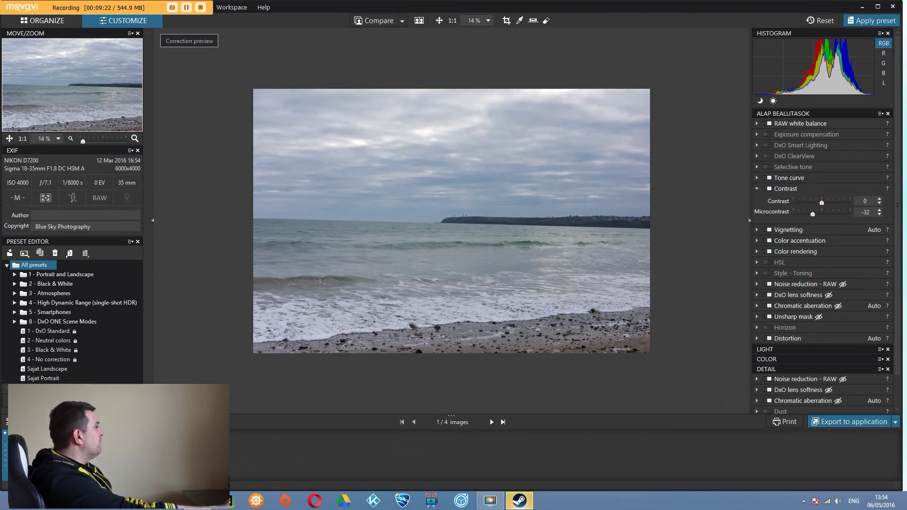
key(Right)
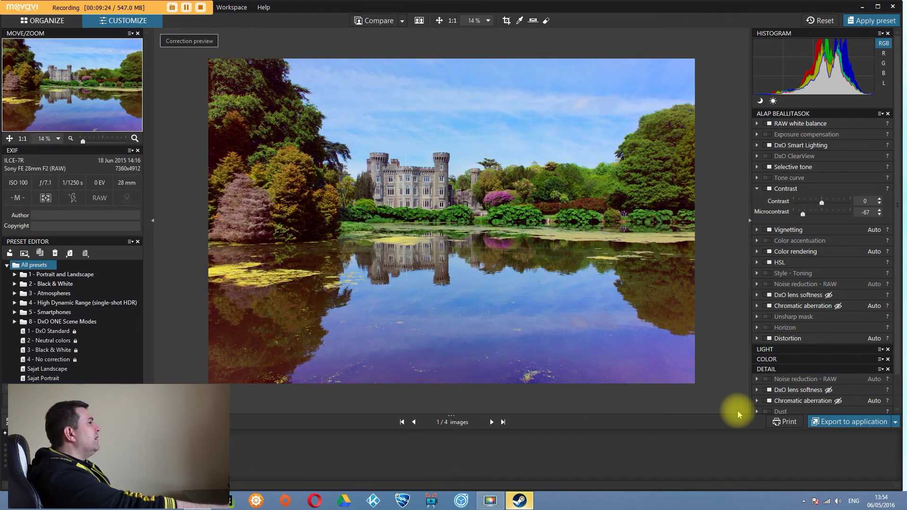